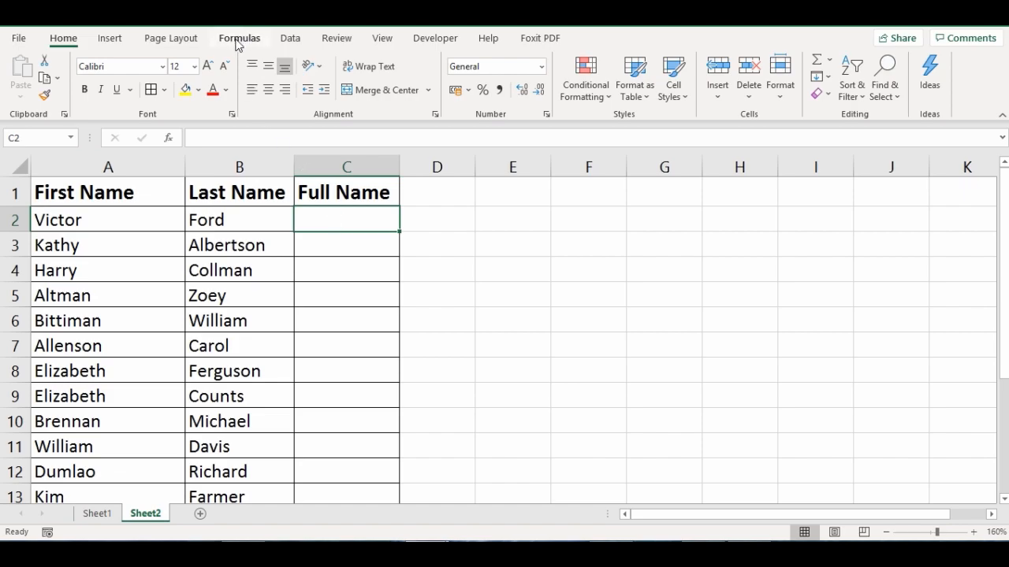
Step: Insert the CONCAT text function in cell C2 with A2 as its first text argument
click(236, 40)
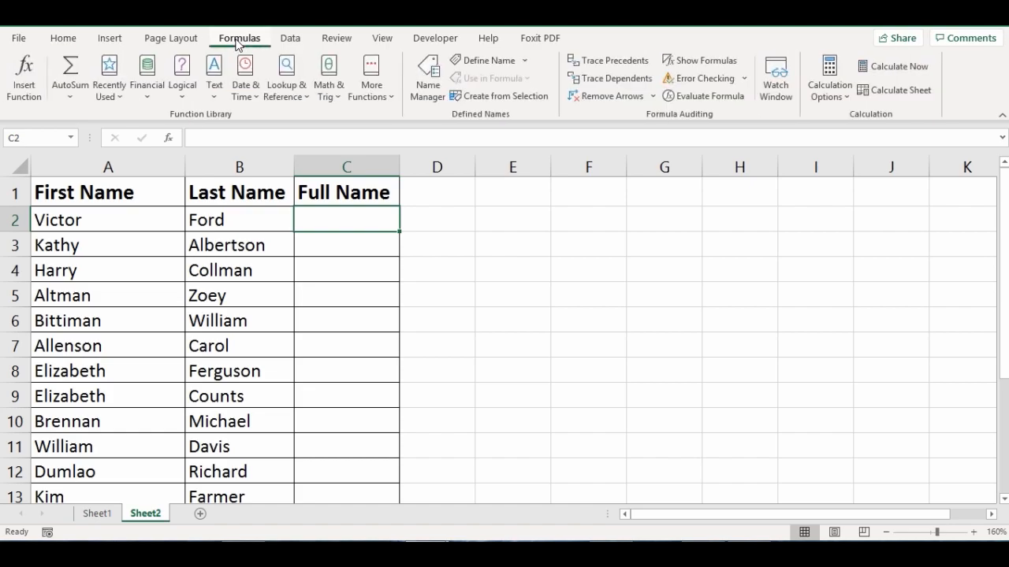
click(213, 101)
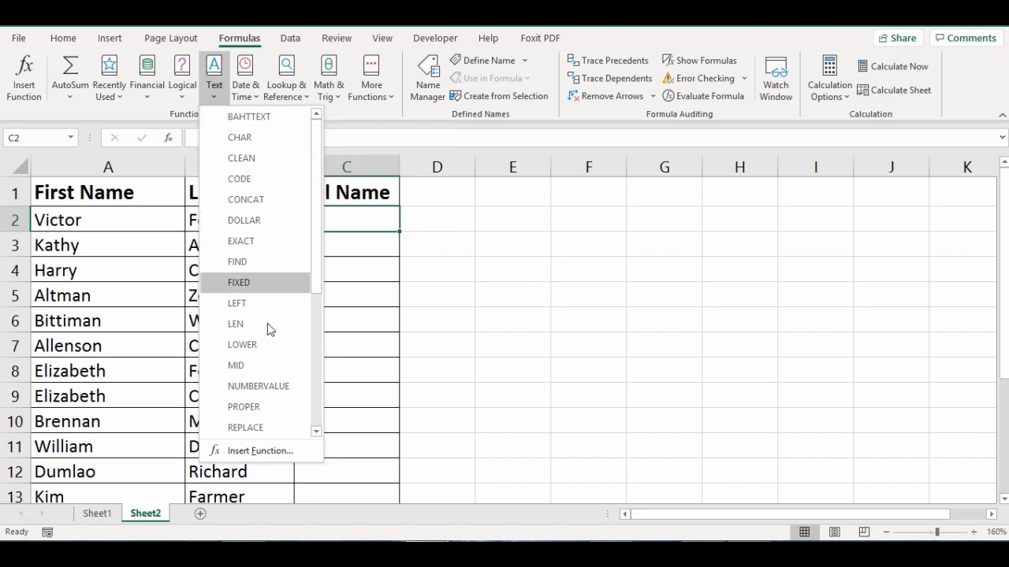
click(276, 203)
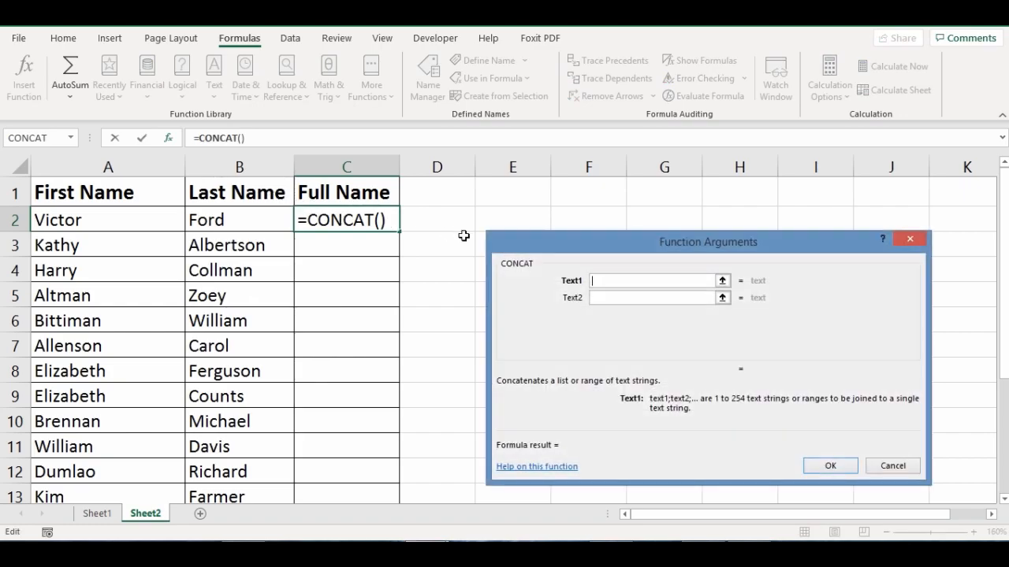
drag(666, 241, 603, 208)
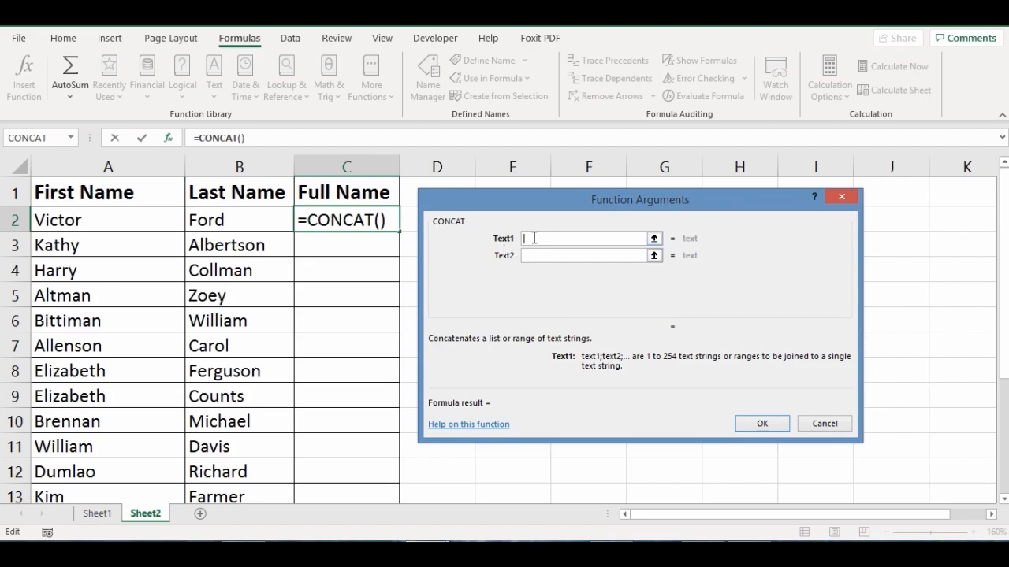
click(75, 221)
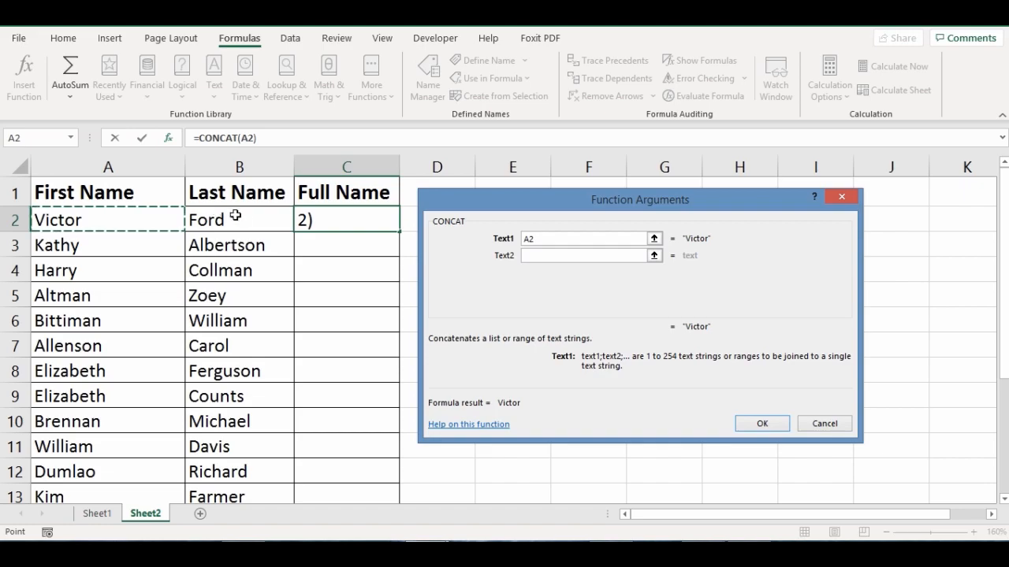
Step: Add a space (" ") as the second text and B2 as the third, and complete the CONCAT formula
click(533, 256)
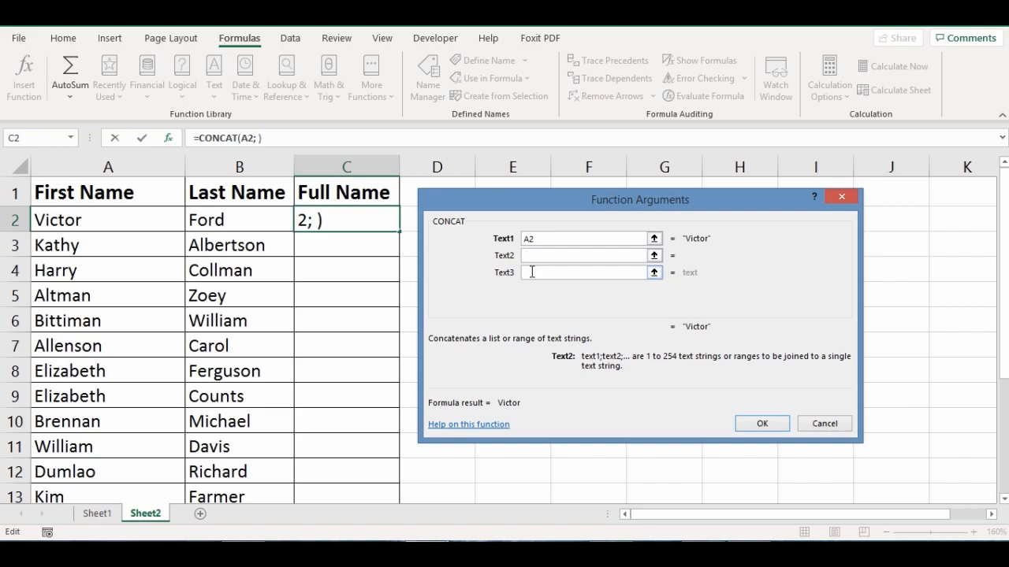
click(532, 272)
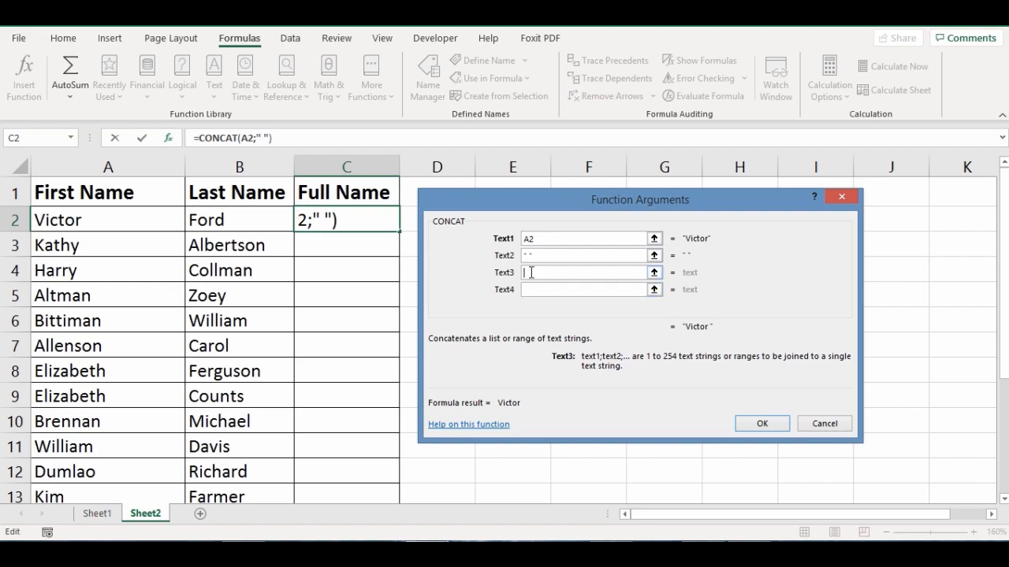
click(223, 220)
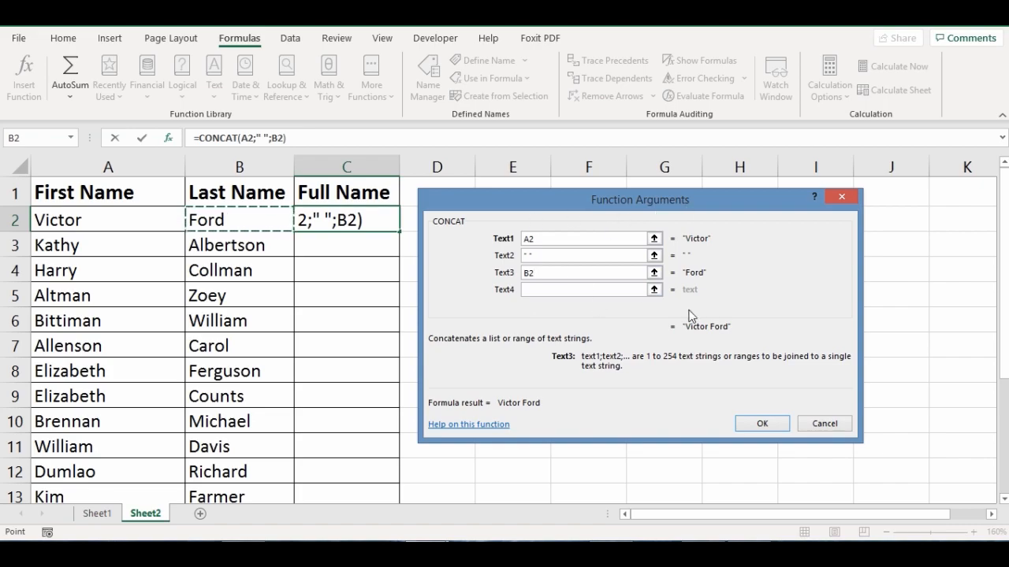
mouse_move(672, 316)
mouse_down()
mouse_move(755, 323)
mouse_move(701, 342)
mouse_move(652, 337)
mouse_move(682, 325)
mouse_up()
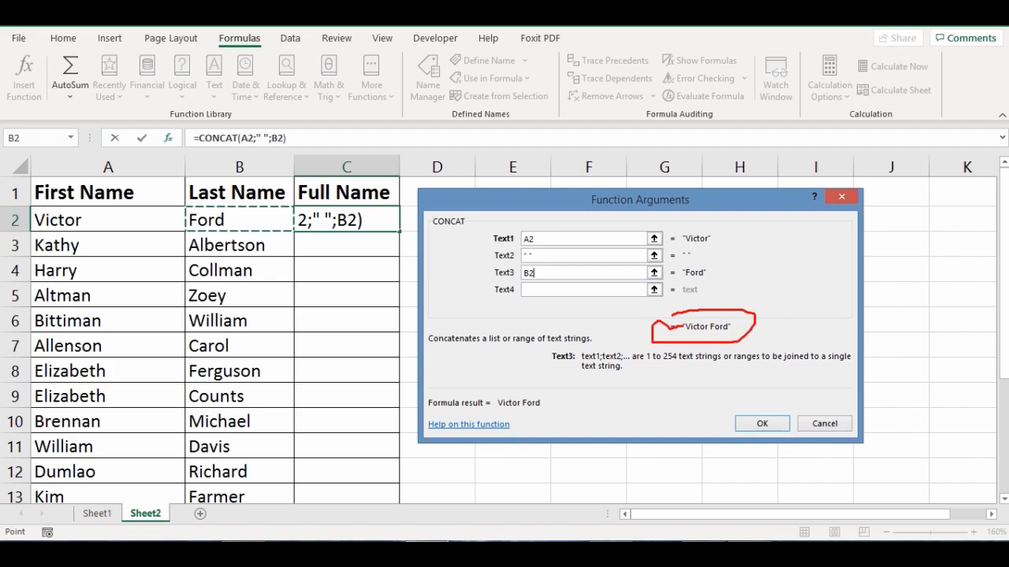
key(Escape)
key(ctrl+2)
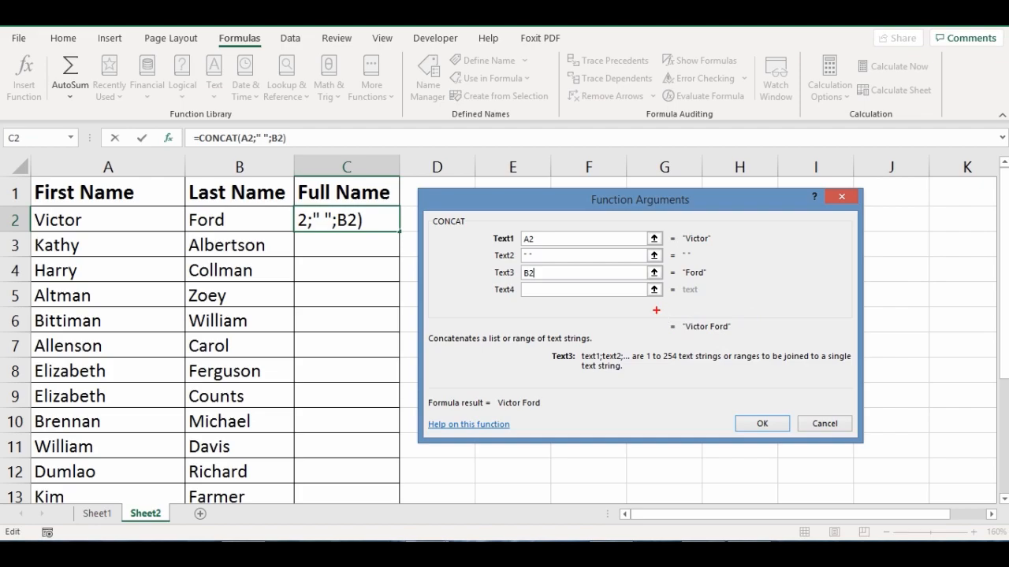
mouse_move(655, 316)
mouse_down()
mouse_move(717, 310)
mouse_move(755, 323)
mouse_move(731, 343)
mouse_move(673, 340)
mouse_move(644, 317)
mouse_up()
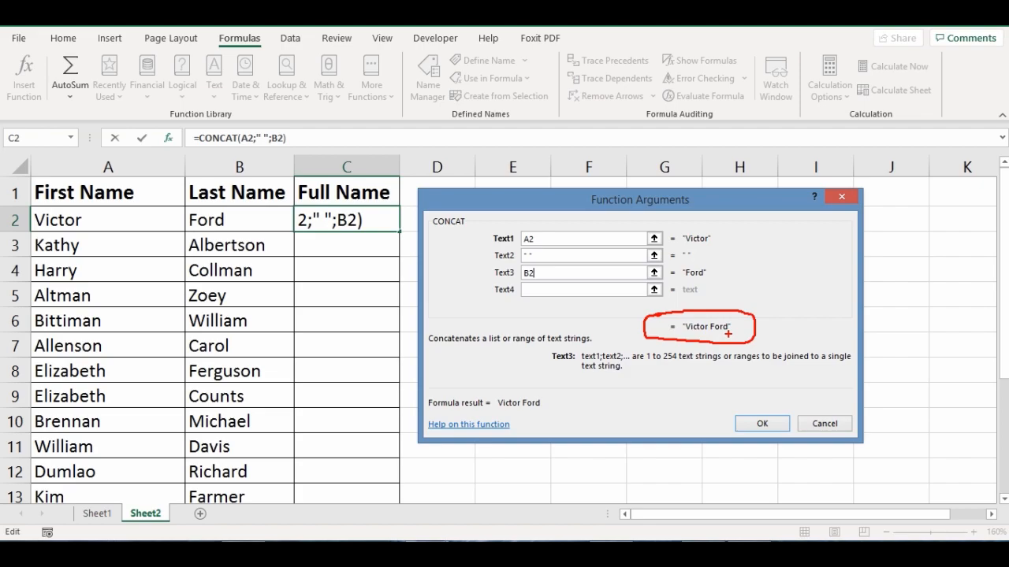
key(Escape)
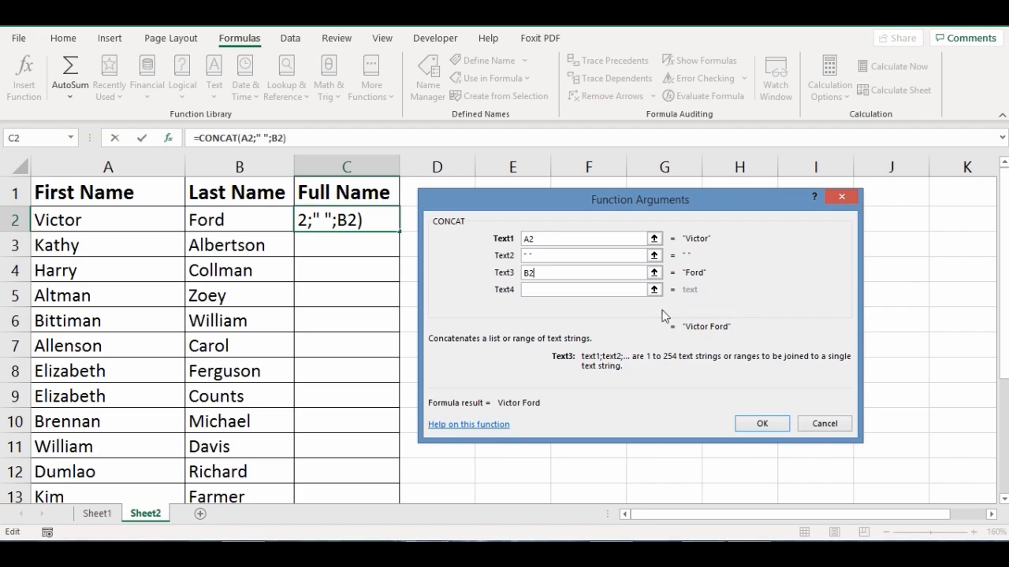
click(757, 424)
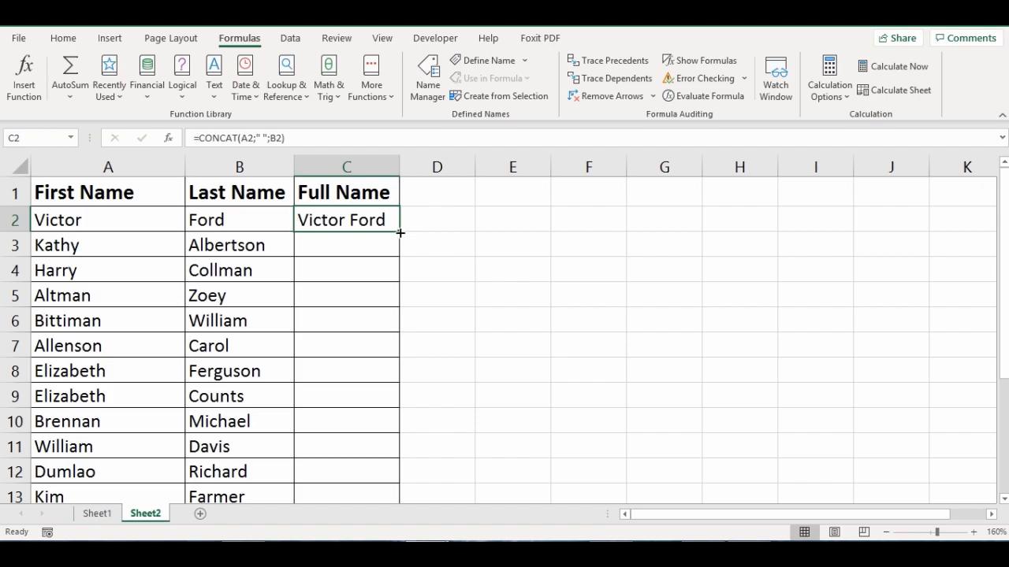
Step: Fill the CONCAT formula from C2 down the Full Name column to the last data row
drag(400, 234, 396, 280)
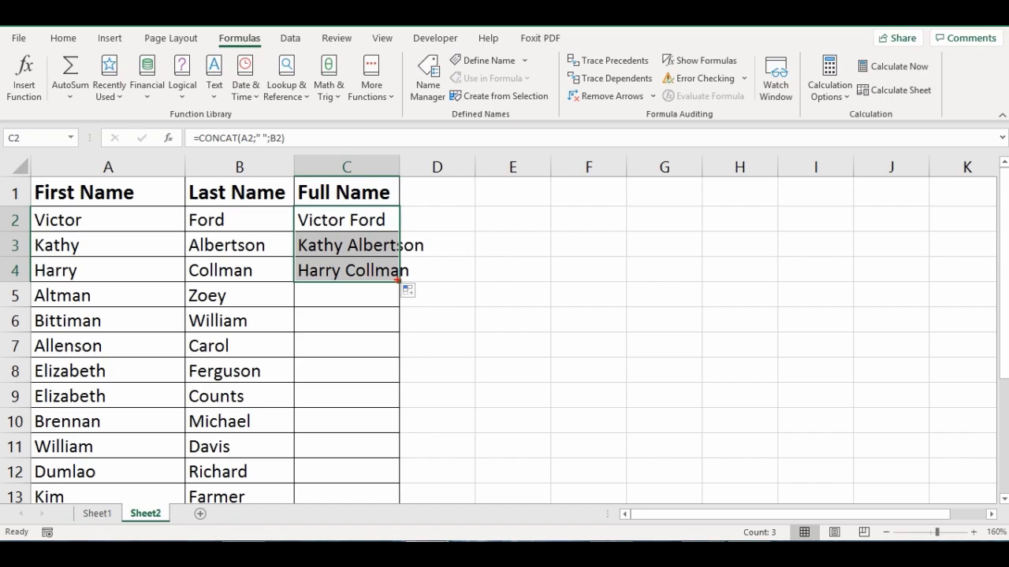
mouse_move(405, 275)
mouse_down()
mouse_move(407, 292)
mouse_move(394, 286)
mouse_up()
double_click(397, 282)
Step: Examine the filled Full Name entries down to the end of the list
scroll(493, 242, down, 1)
scroll(493, 242, up, 1)
scroll(489, 245, down, 2)
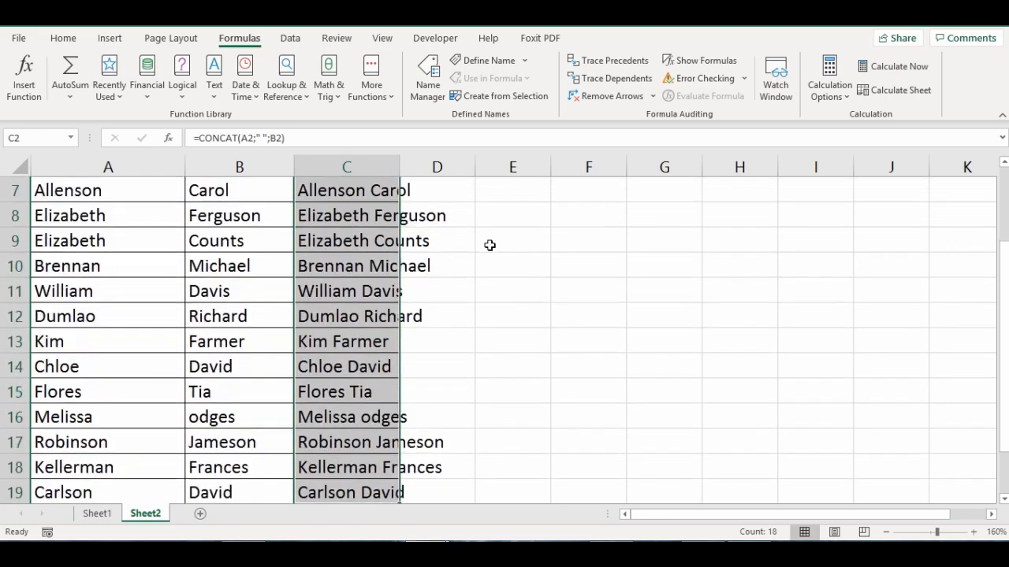
scroll(488, 248, down, 6)
scroll(487, 252, up, 4)
scroll(487, 252, up, 3)
scroll(486, 252, down, 1)
scroll(487, 252, down, 1)
scroll(484, 252, up, 3)
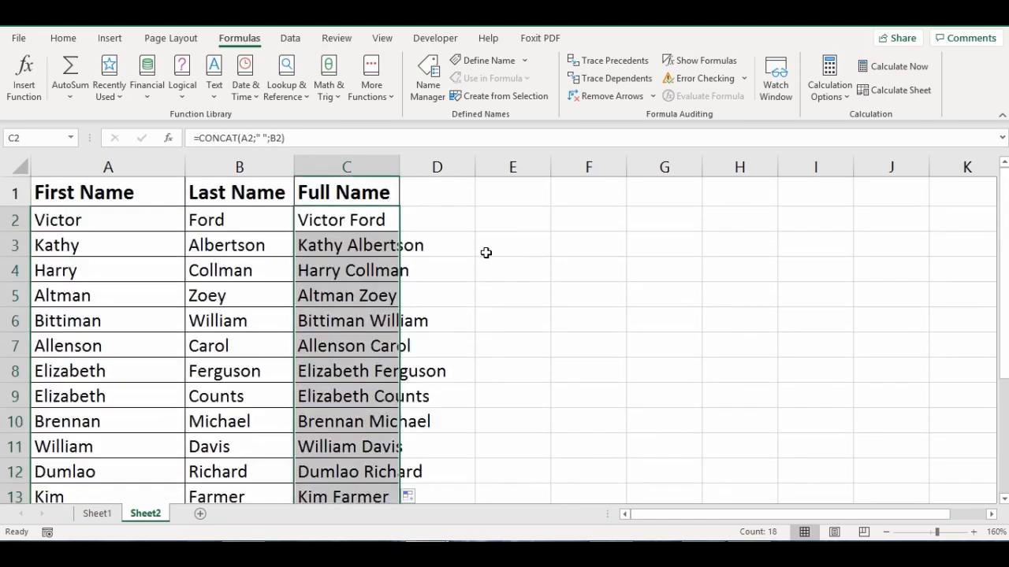
Step: Autofit the width of column C to its full names and select cell C2
double_click(401, 167)
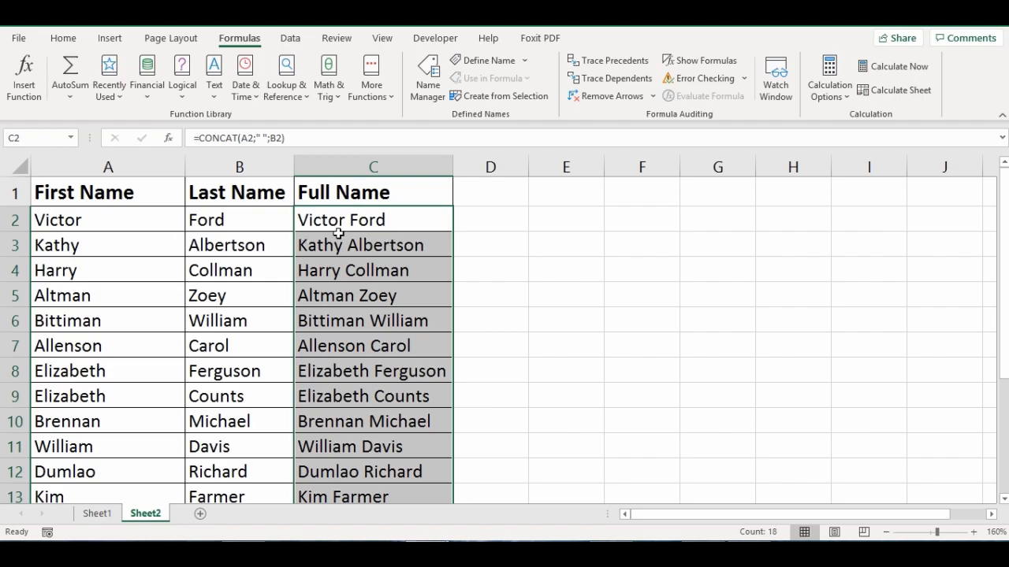
click(400, 223)
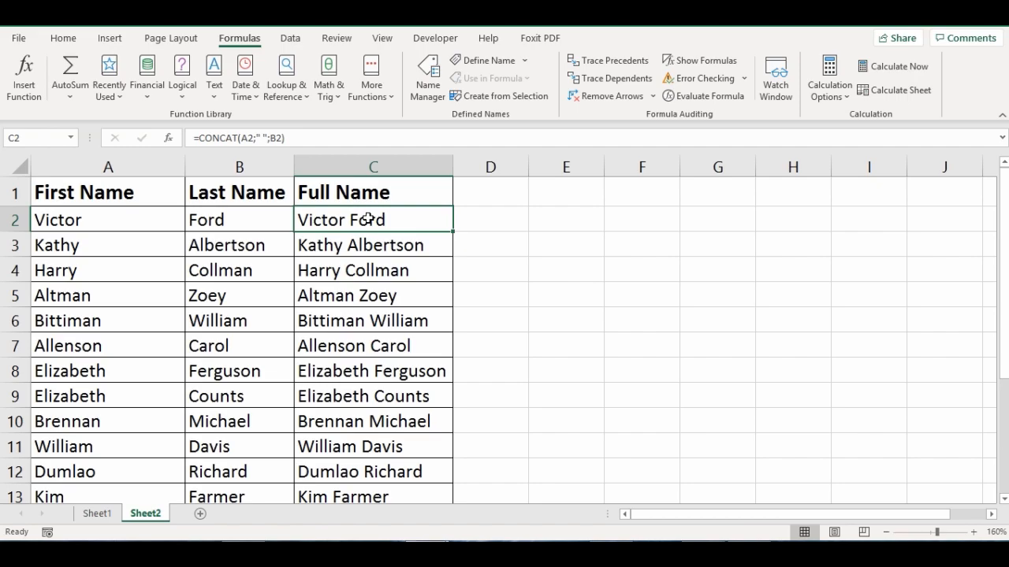
right_click(288, 167)
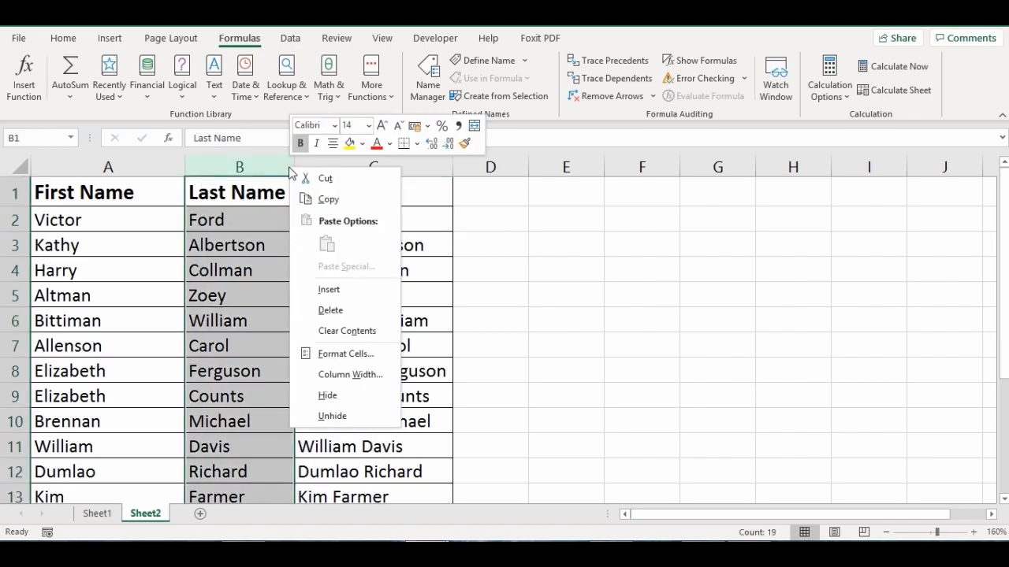
click(327, 290)
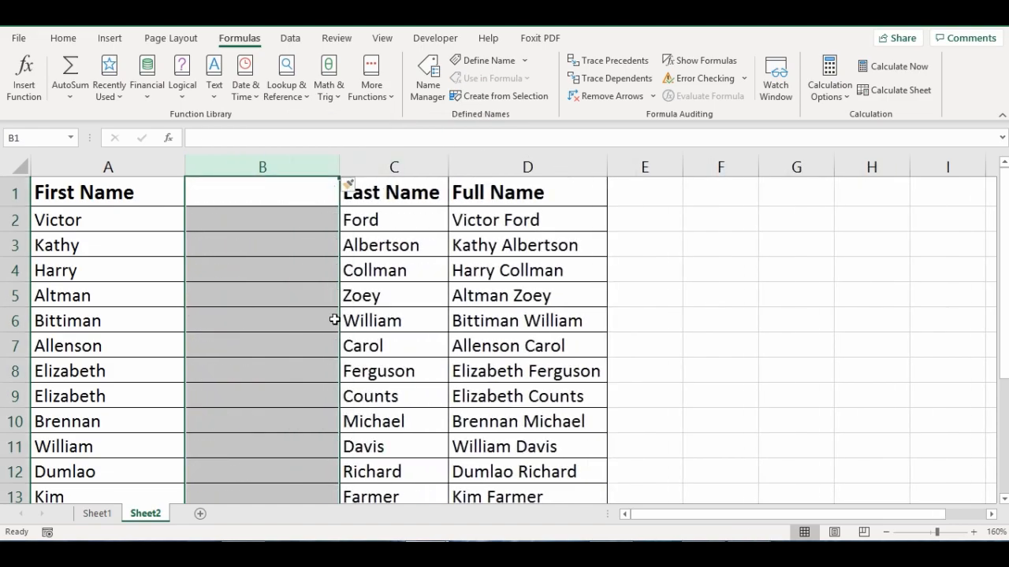
key(ctrl+z)
Step: Insert a blank column before the Full Name column and enter the heading Name in C1
click(336, 160)
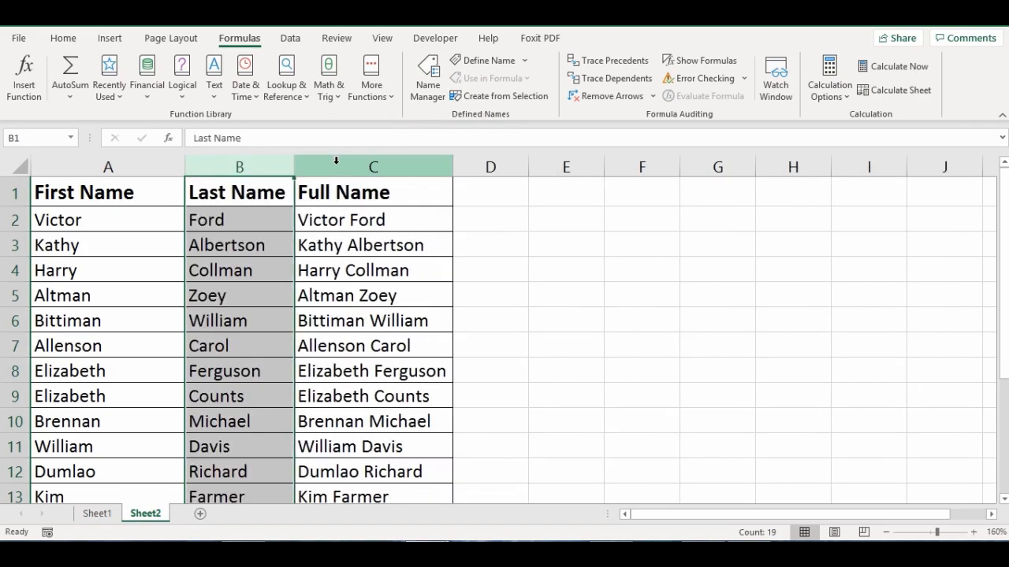
right_click(336, 161)
click(376, 286)
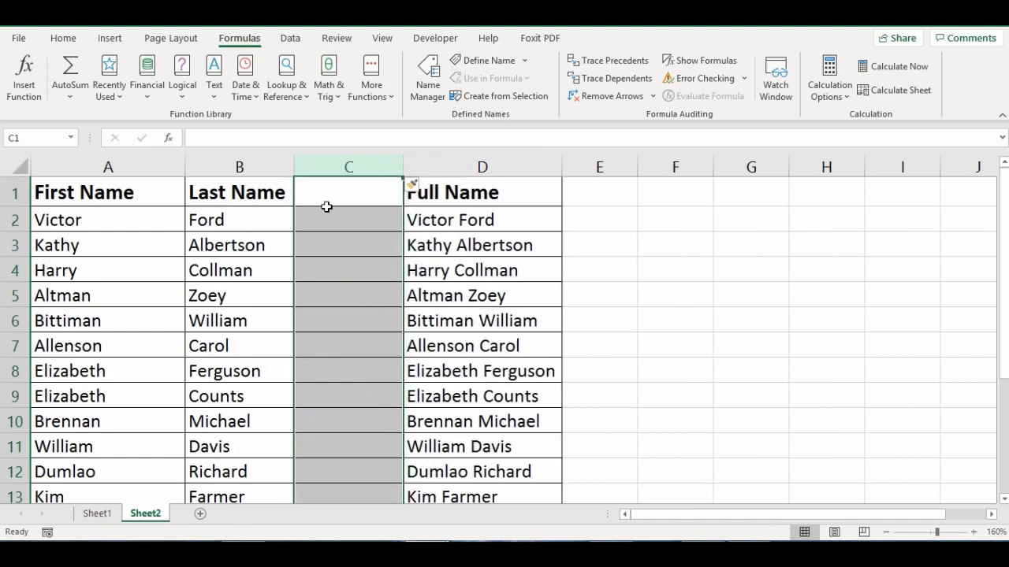
click(344, 189)
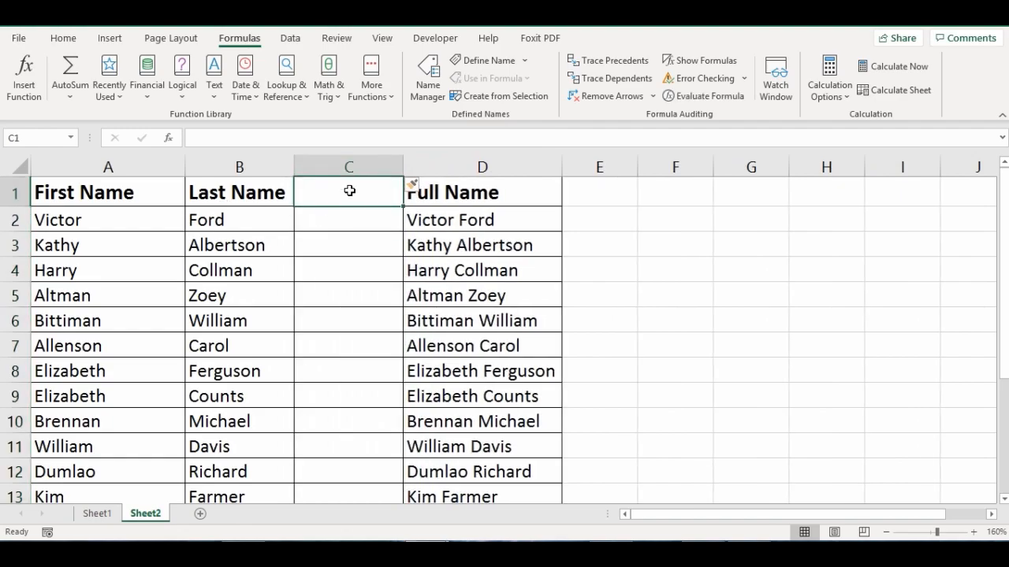
text(Name)
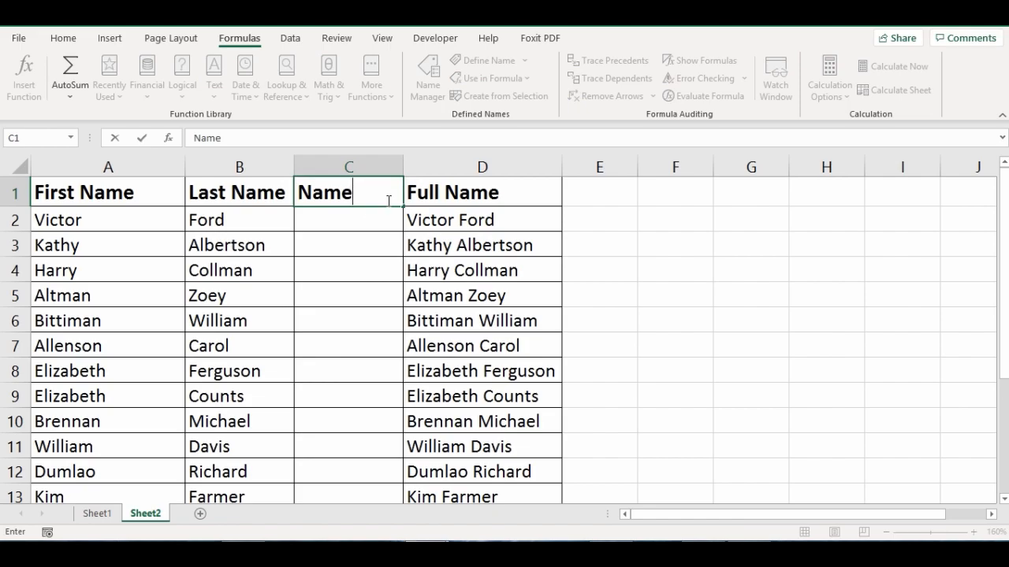
Step: Flash-fill the Name column by entering the full names for rows 2 and 3 as the pattern, and autofit column C
click(329, 221)
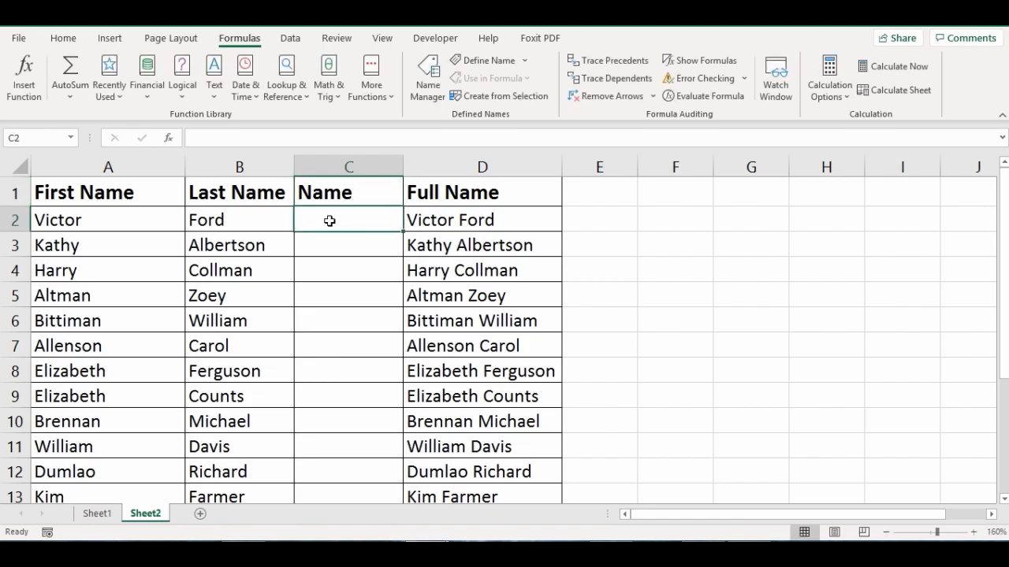
text(Vi)
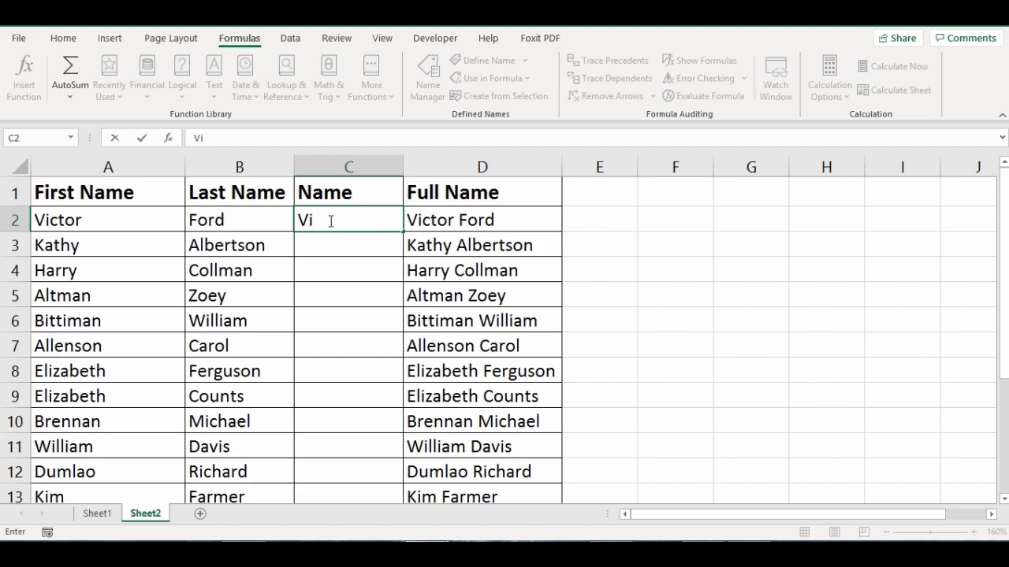
text(ctor Fo)
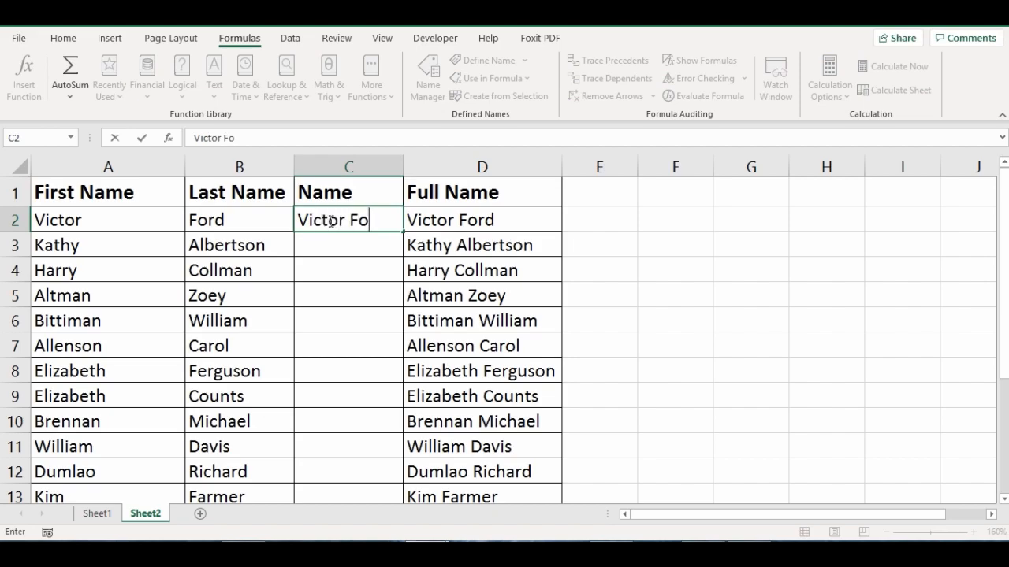
text(rd)
click(327, 245)
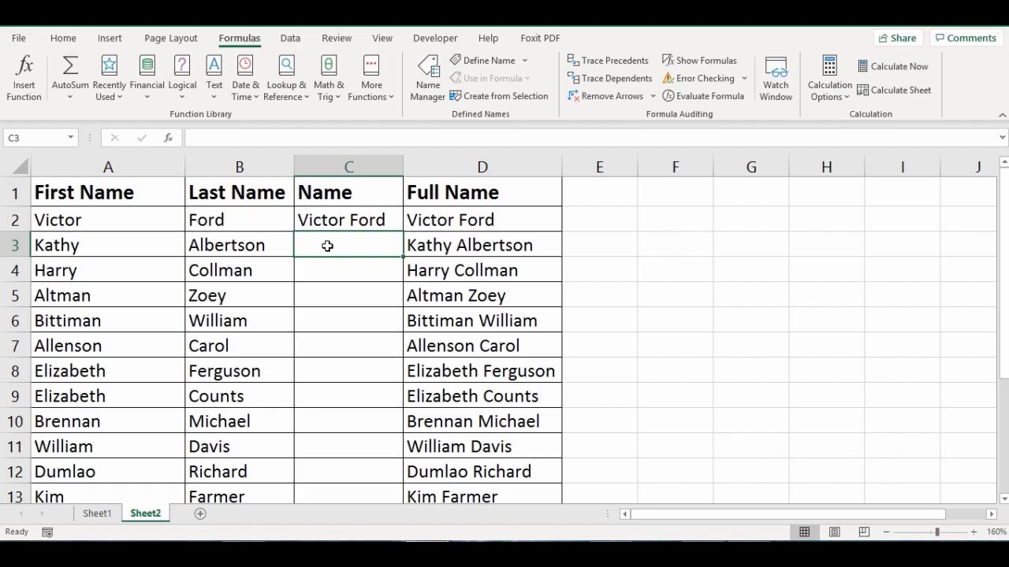
text(Kathy Albertson)
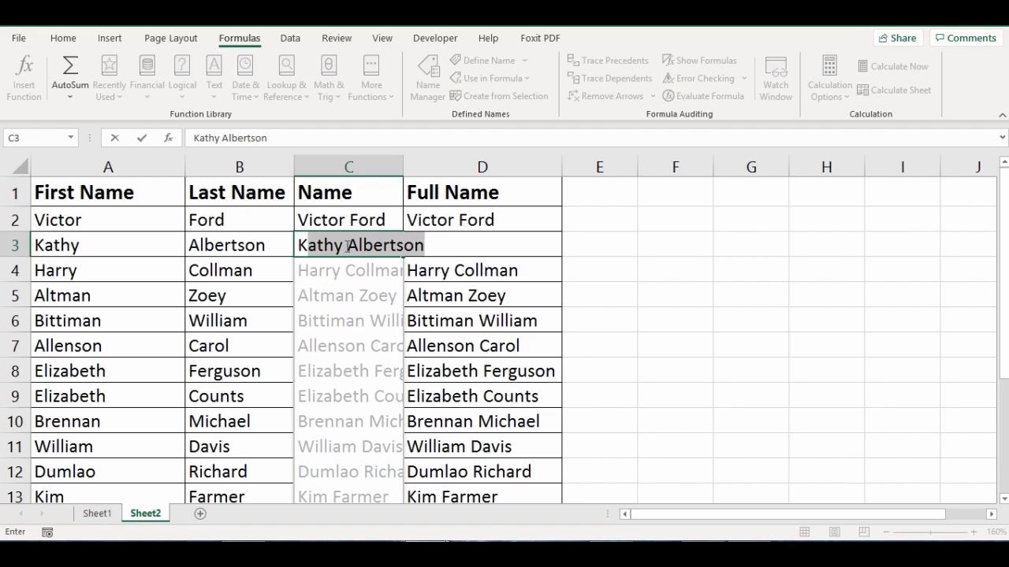
key(Return)
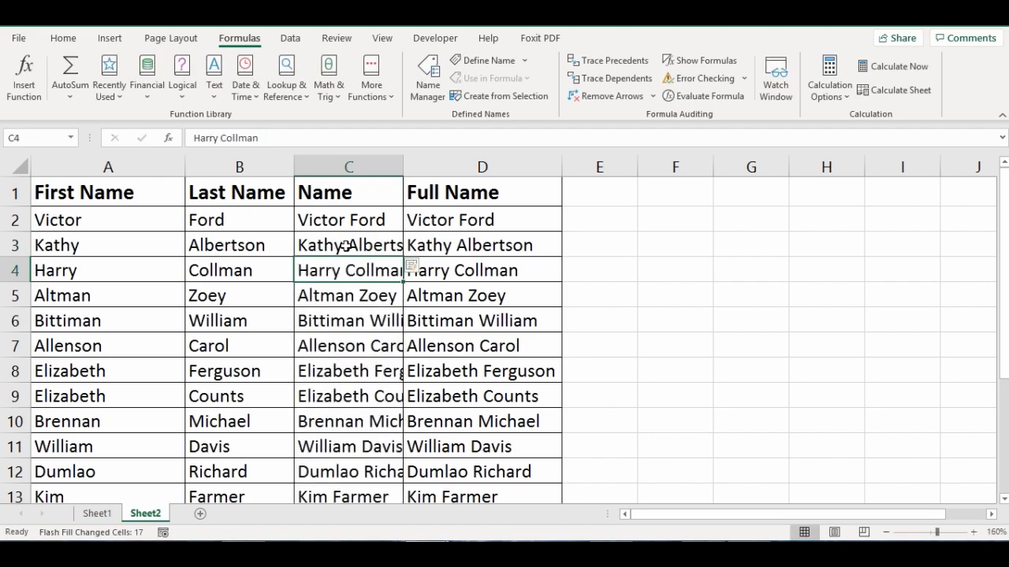
double_click(402, 166)
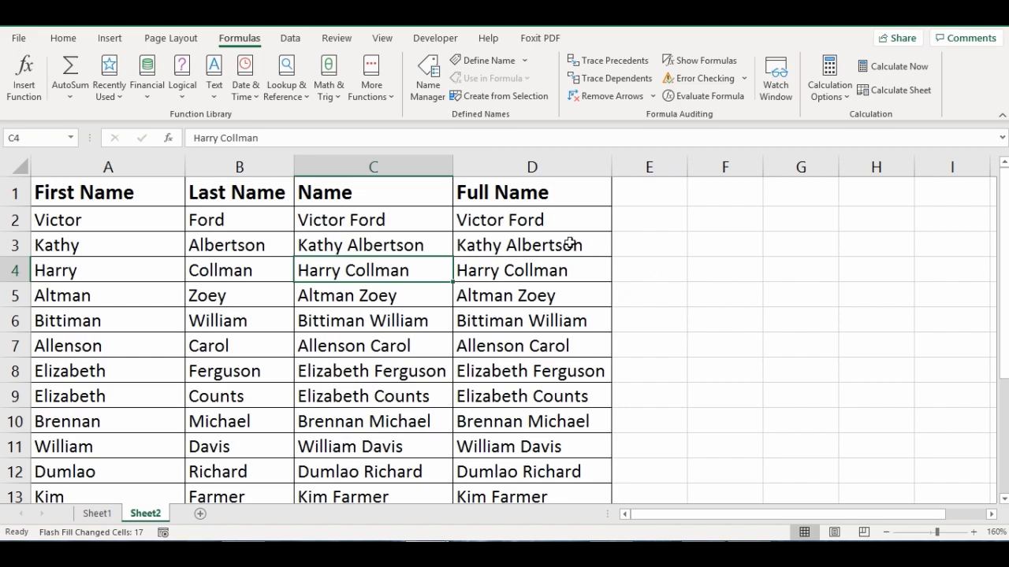
Step: Compare the underlying contents of cell D2 in the Full Name column and cell C2 in the Name column
click(509, 221)
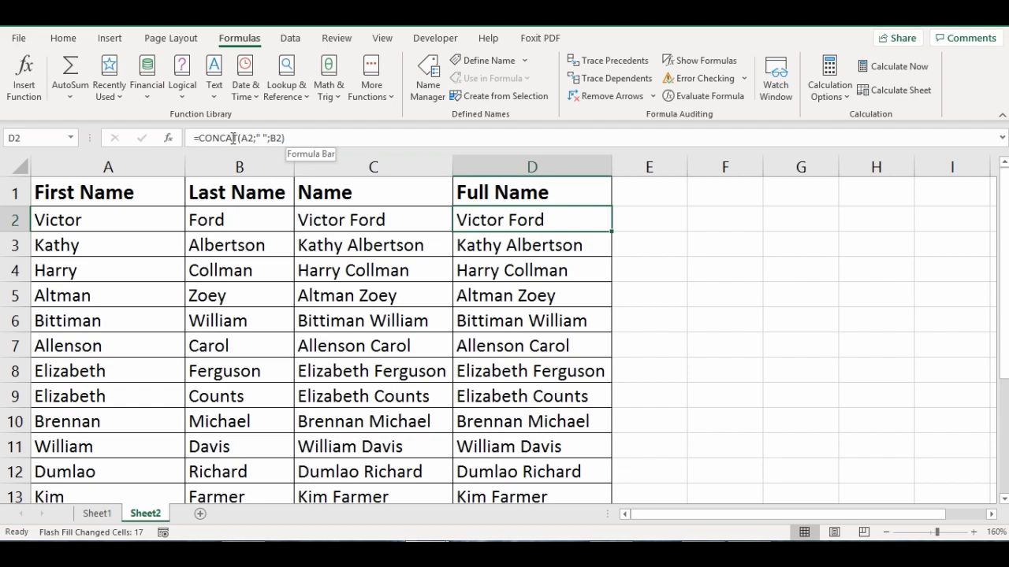
key(ctrl+2)
mouse_move(192, 128)
mouse_down()
mouse_move(244, 127)
mouse_move(297, 146)
mouse_move(215, 154)
mouse_move(190, 139)
mouse_up()
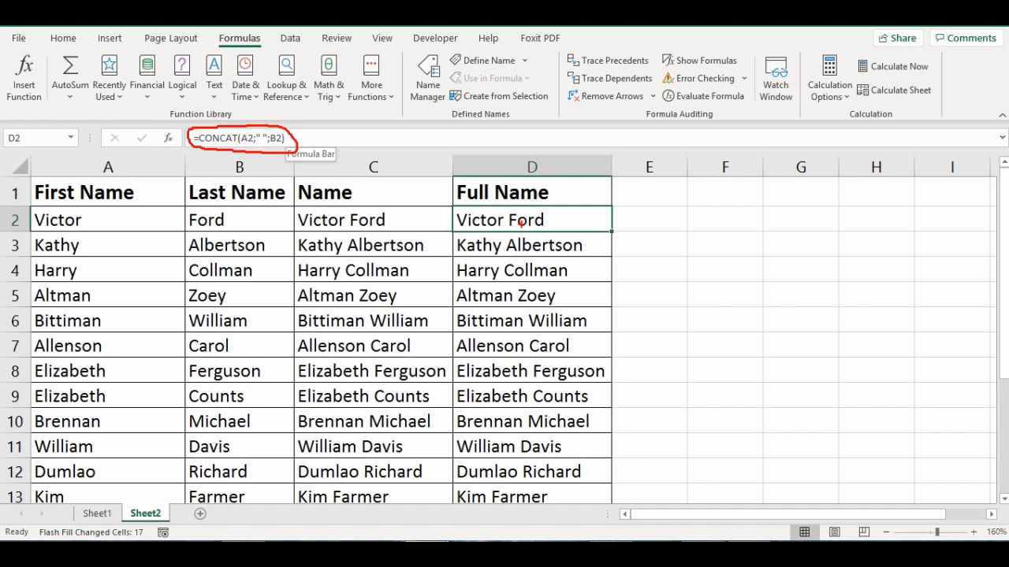
key(Escape)
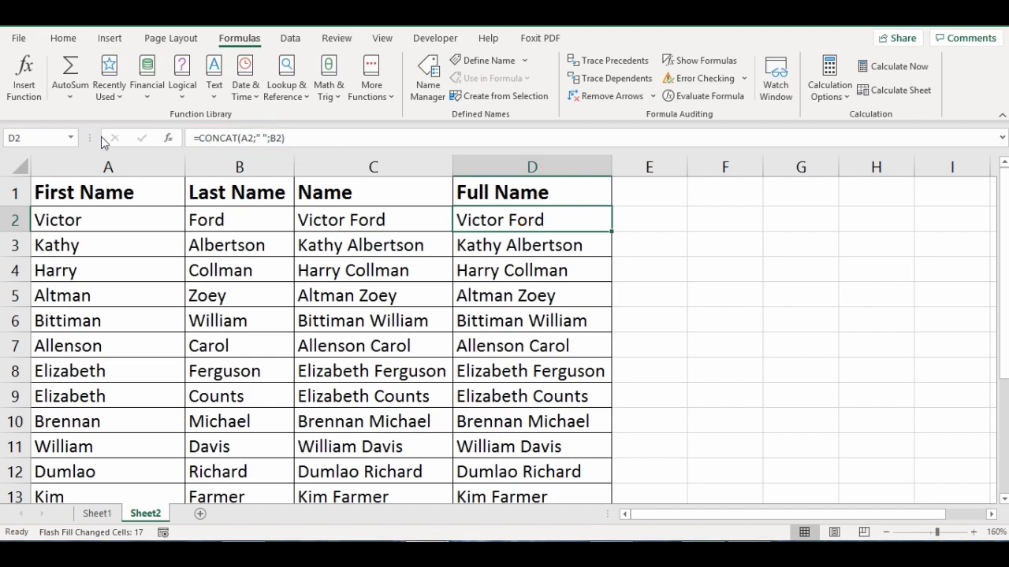
click(359, 222)
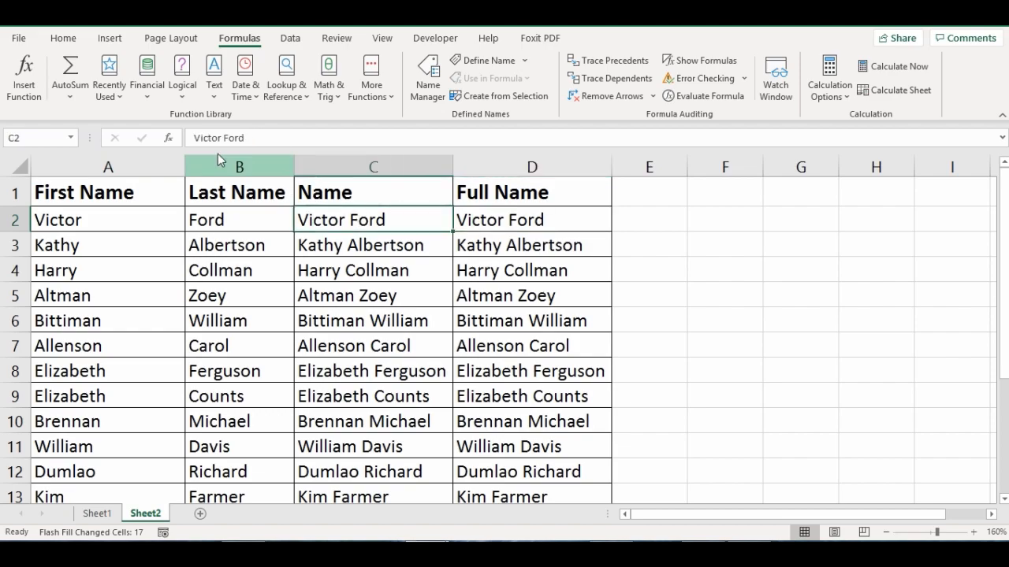